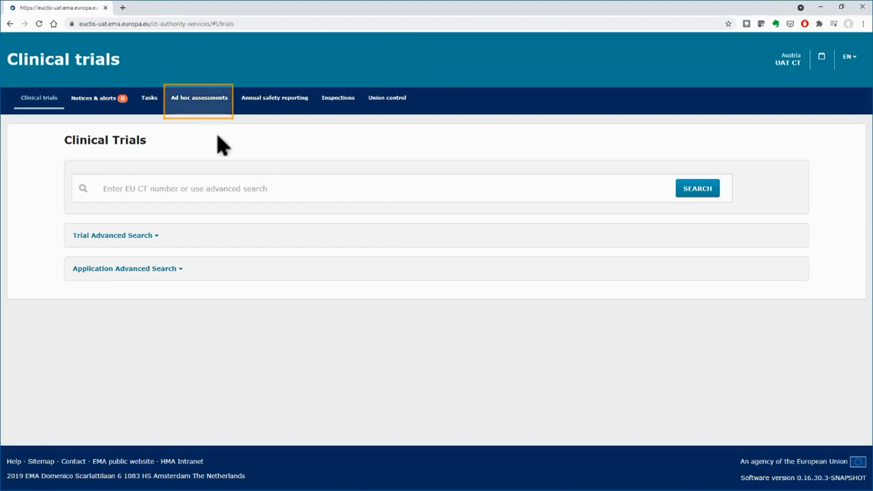
Start a new ad hoc assessment and search for clinical trials whose sponsor is Test Organisation.
click(200, 99)
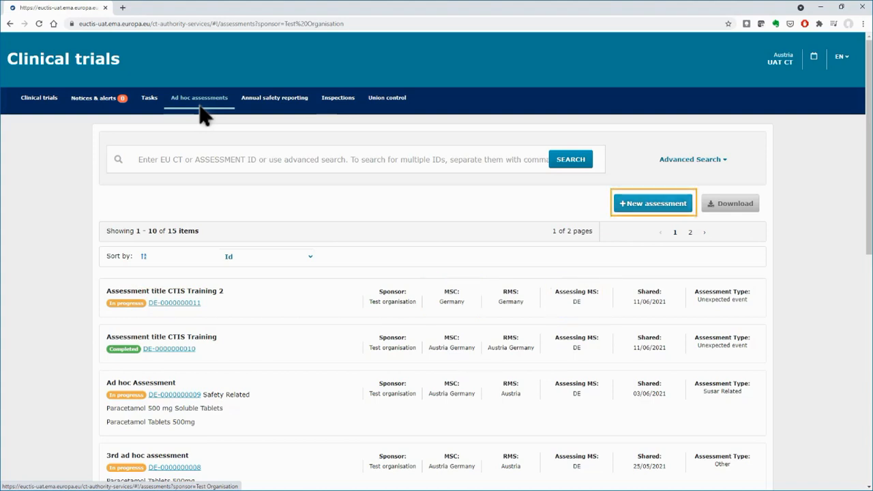
click(648, 212)
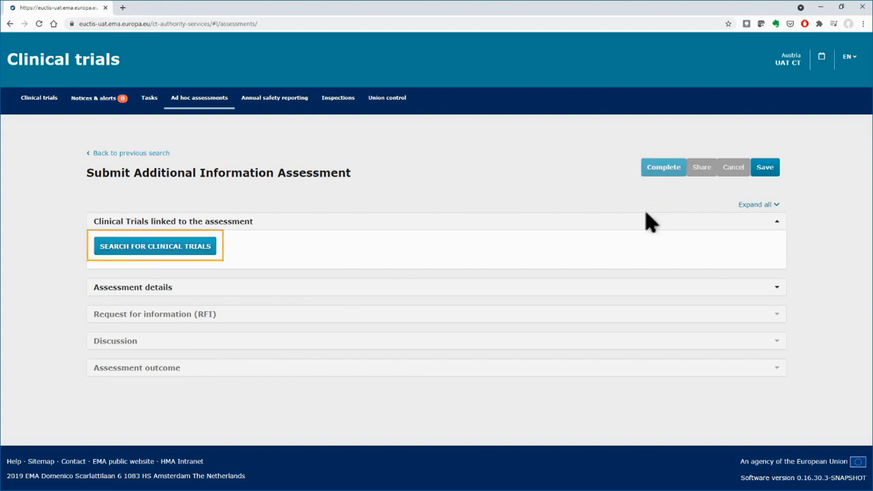
click(198, 253)
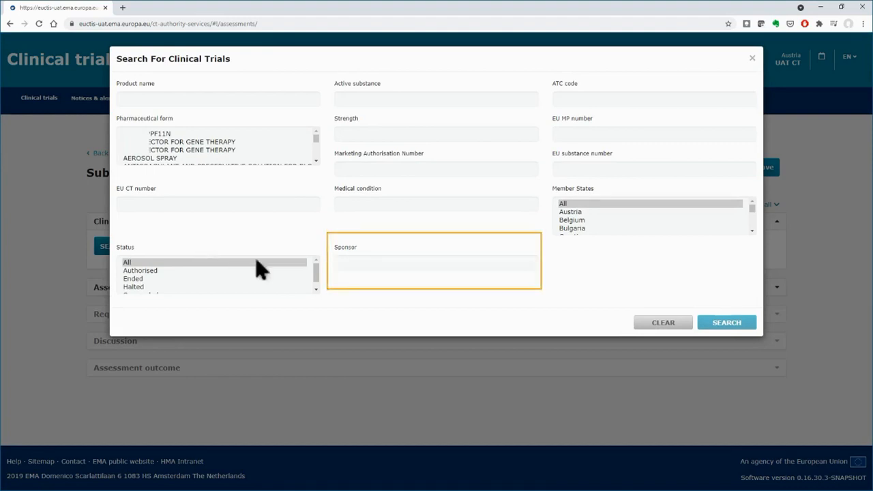
click(352, 266)
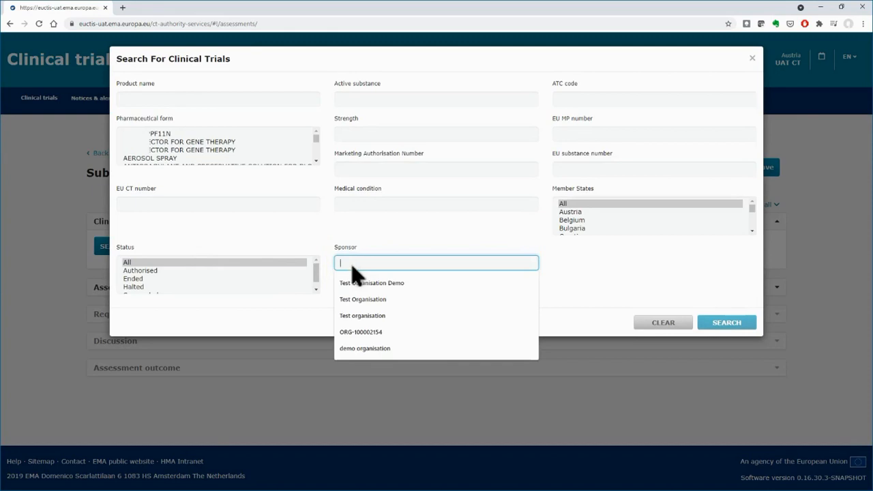
click(369, 300)
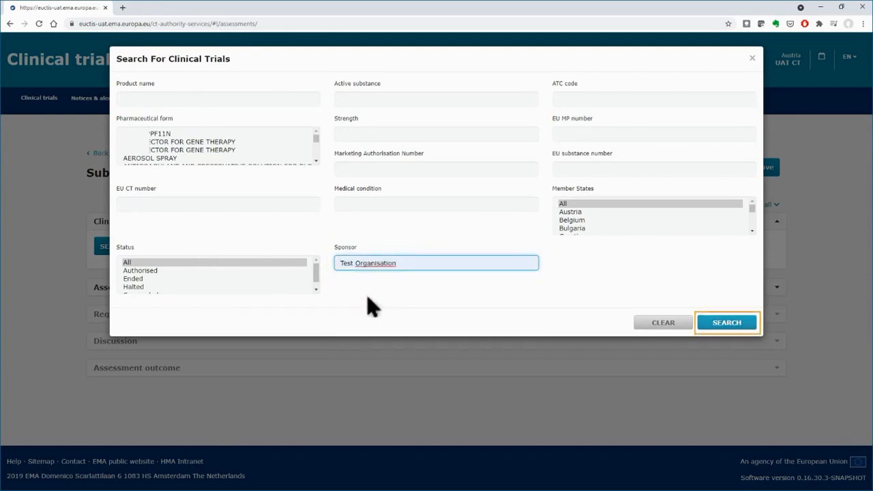
click(715, 322)
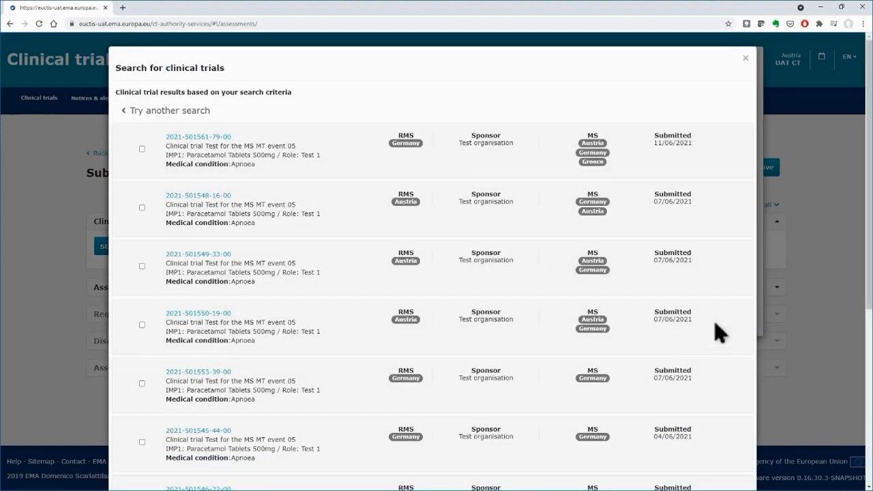
click(142, 266)
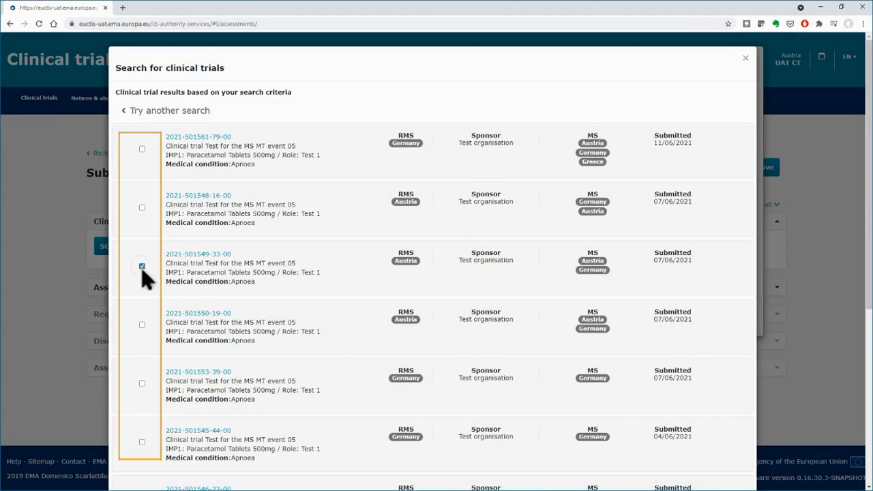
click(142, 384)
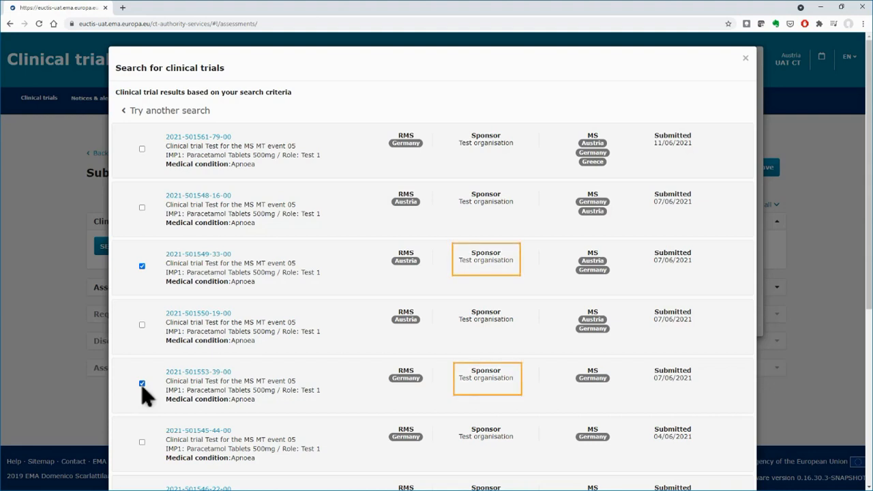
scroll(747, 385, down, 5)
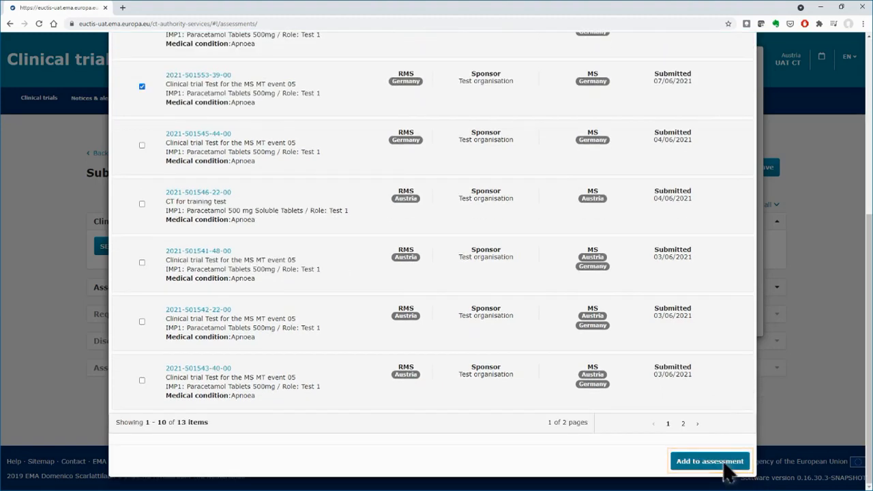
click(726, 463)
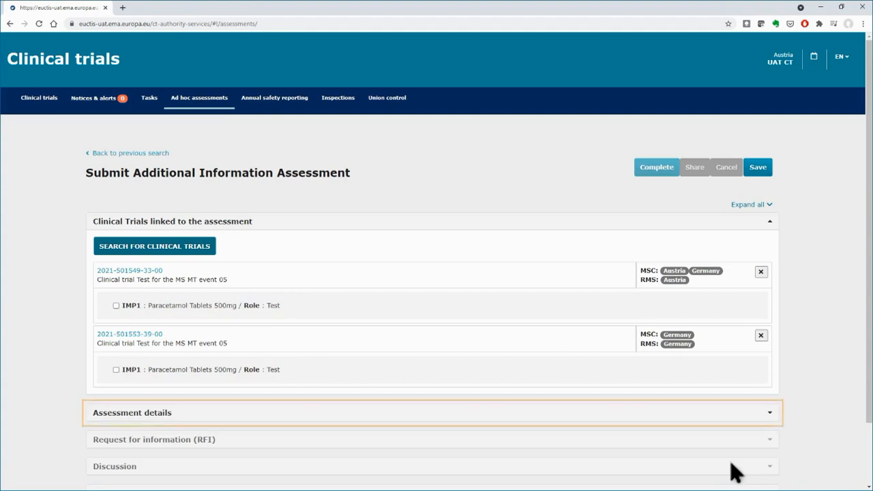
Enter "Assessment CTIS Training video nr01" as the assessment title in the assessment details.
click(773, 419)
scroll(777, 425, down, 3)
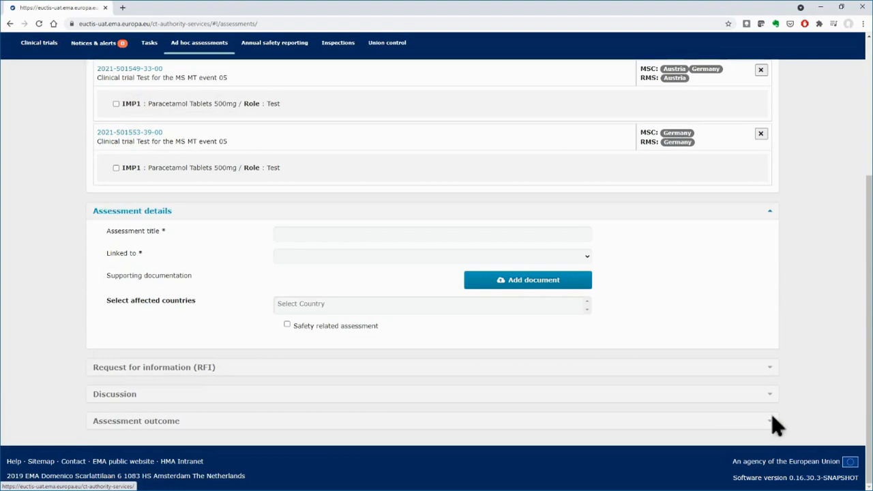
click(347, 240)
text(Assessment CTIS Training video nr)
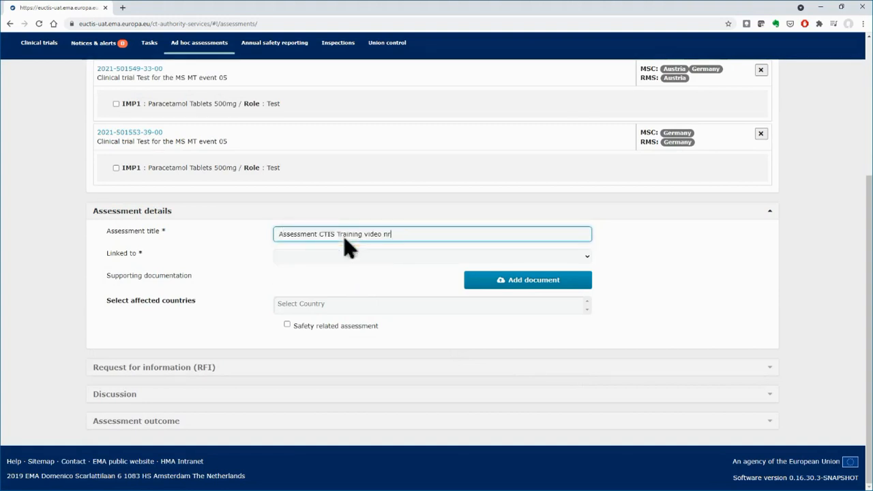
text(01)
key(Tab)
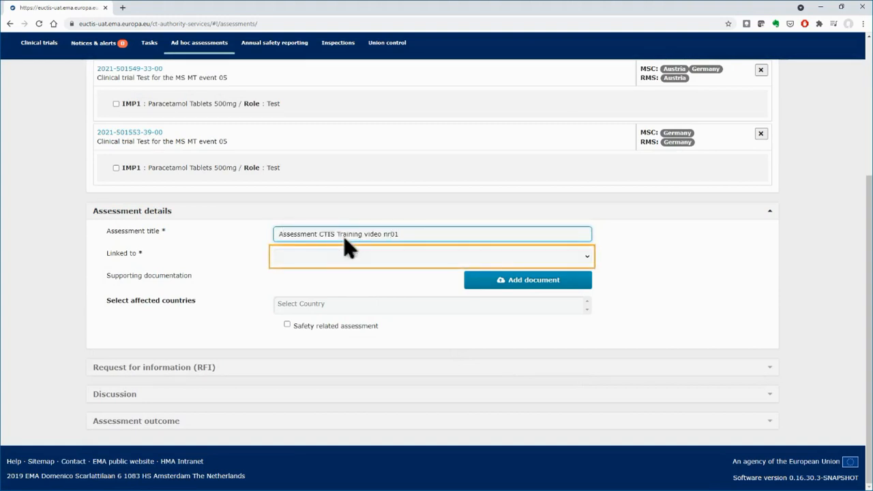
Link the assessment to the Unexpected event notifications UE-0684 and UE-0685, and remove UE-0684 from the linked notifications.
click(587, 258)
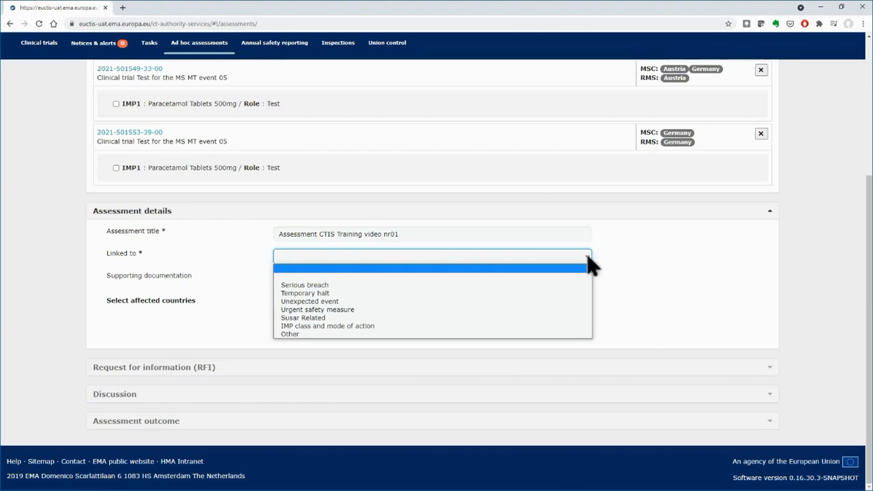
click(570, 301)
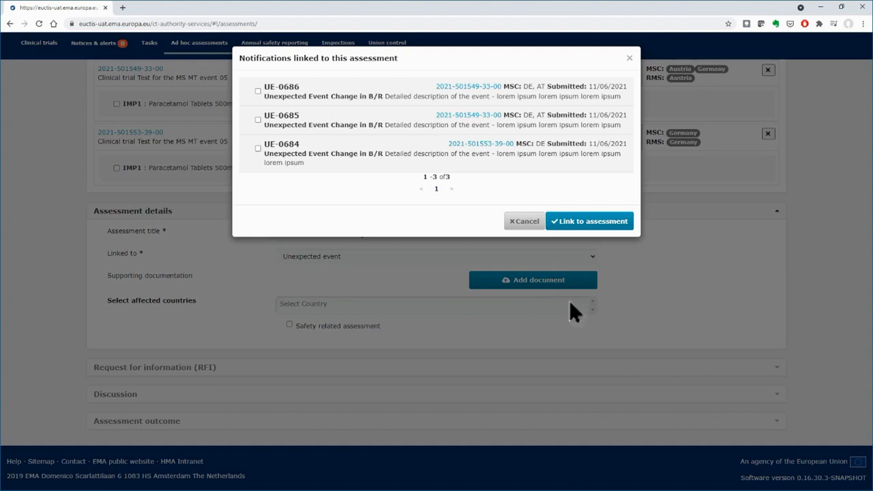
click(258, 148)
click(258, 120)
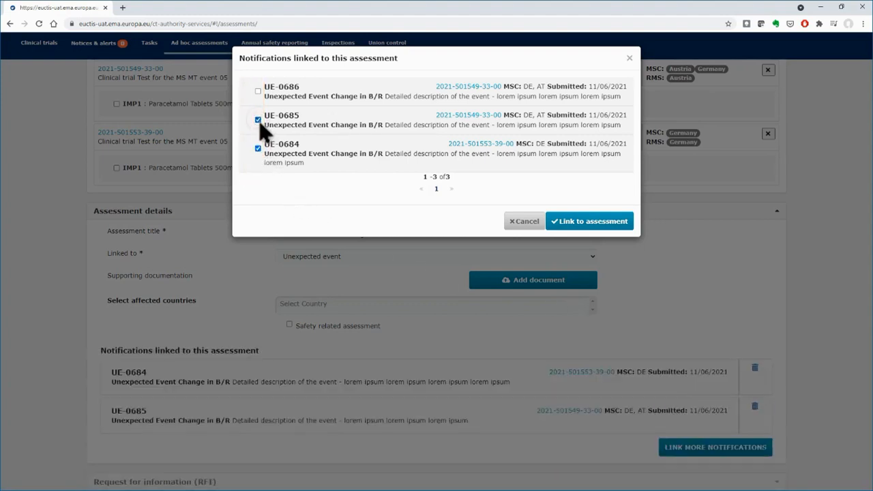
click(610, 228)
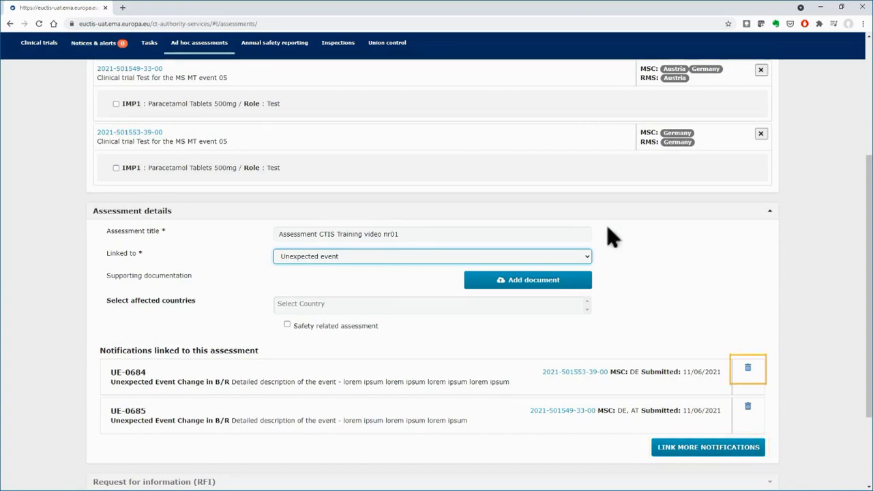
click(749, 369)
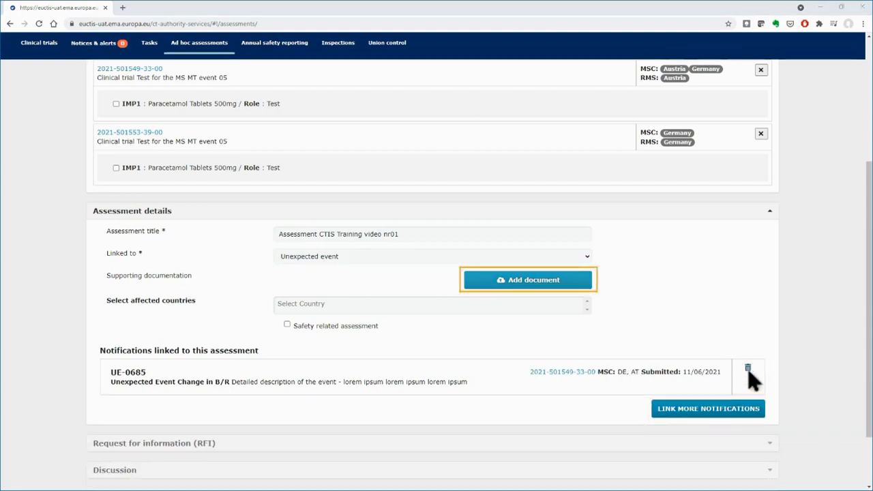
Attach 01_AssessmentDetails_Supporting as supporting documentation and set the affected countries to Austria and Germany.
click(539, 283)
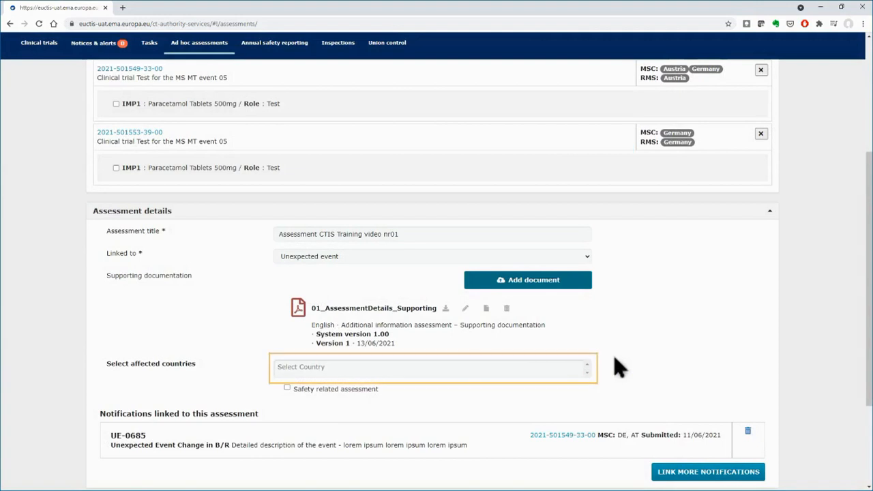
click(537, 381)
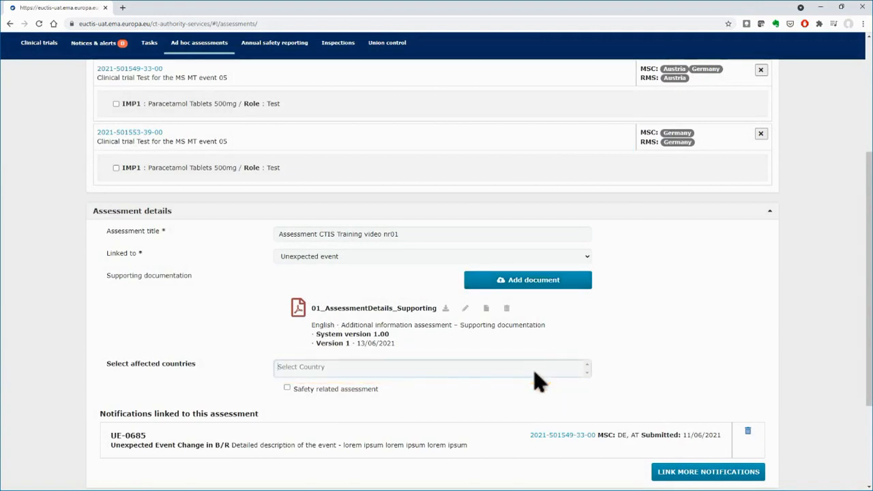
click(399, 393)
scroll(405, 402, down, 1)
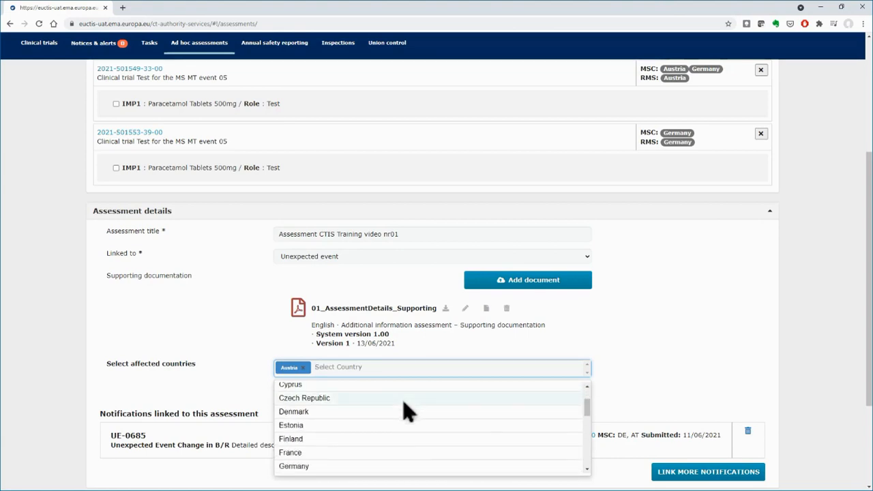
scroll(408, 410, down, 2)
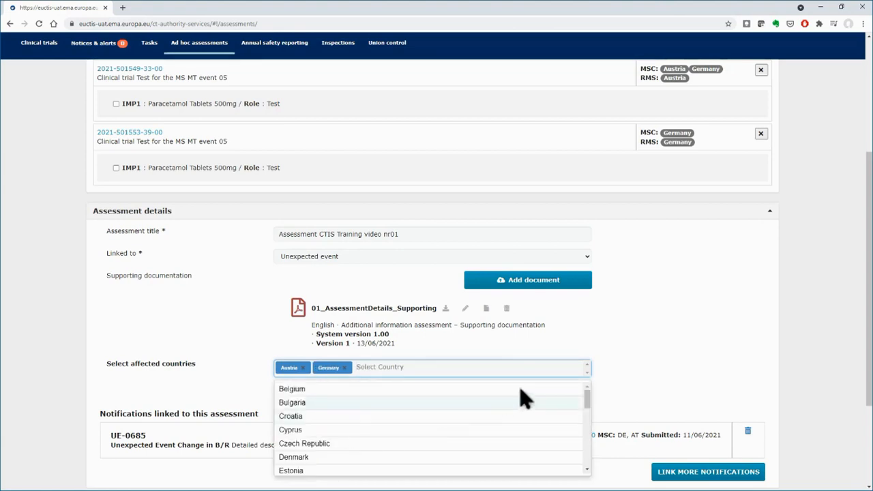
click(649, 379)
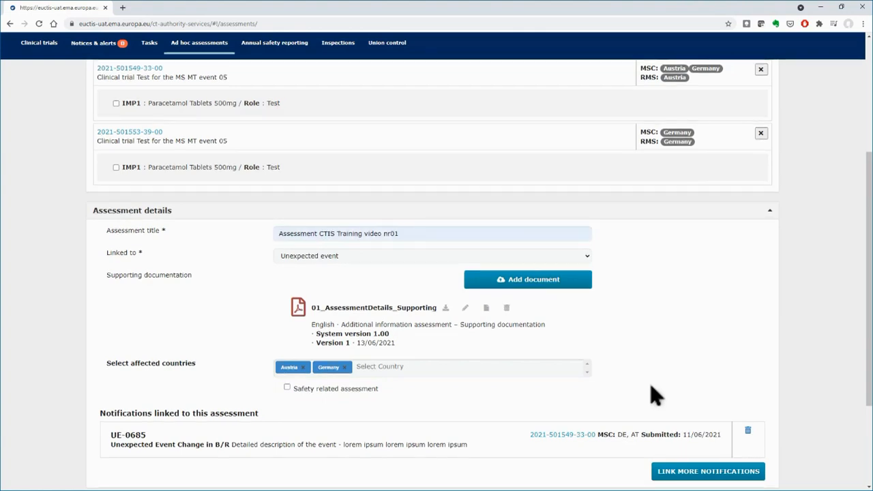
Save the new assessment and share it with the other member states.
scroll(653, 394, up, 3)
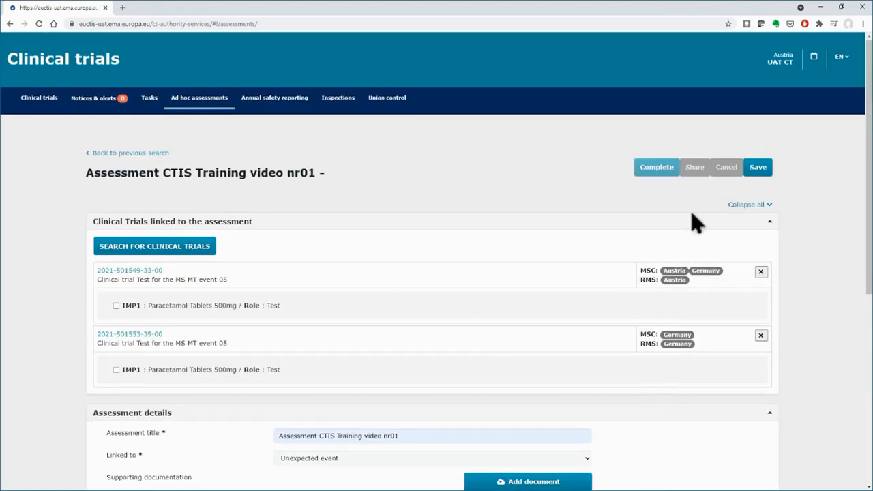
click(758, 171)
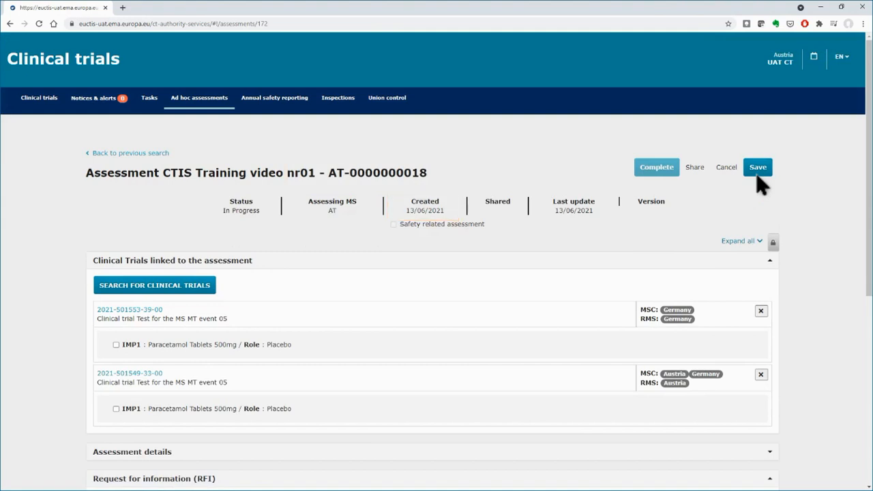
click(696, 169)
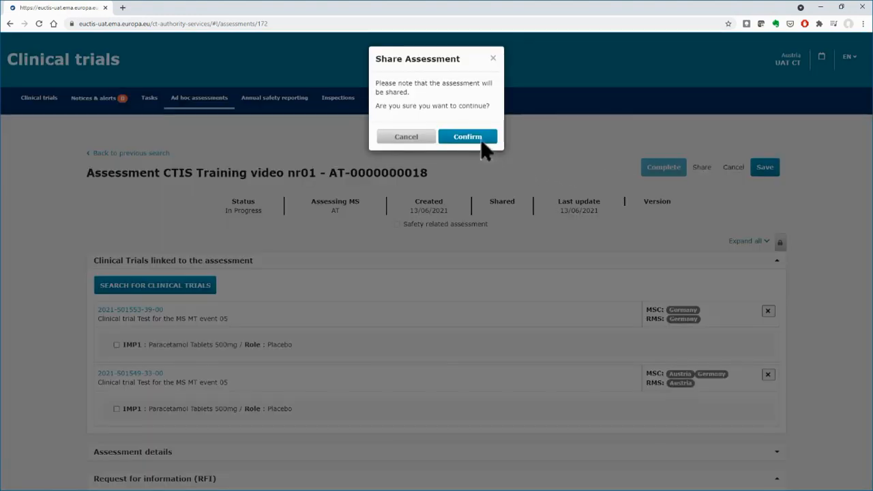
click(469, 137)
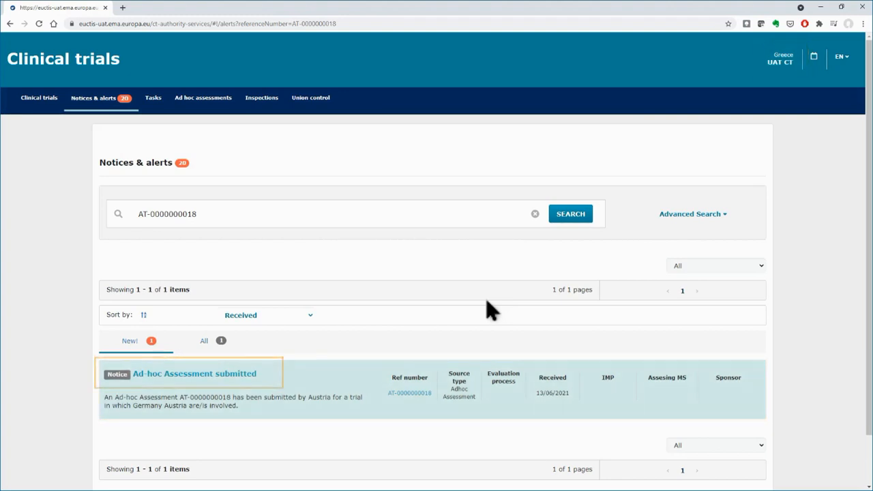
Open the assessment from its "Ad-hoc Assessment submitted" notice and view the clinical trials linked to it.
click(246, 374)
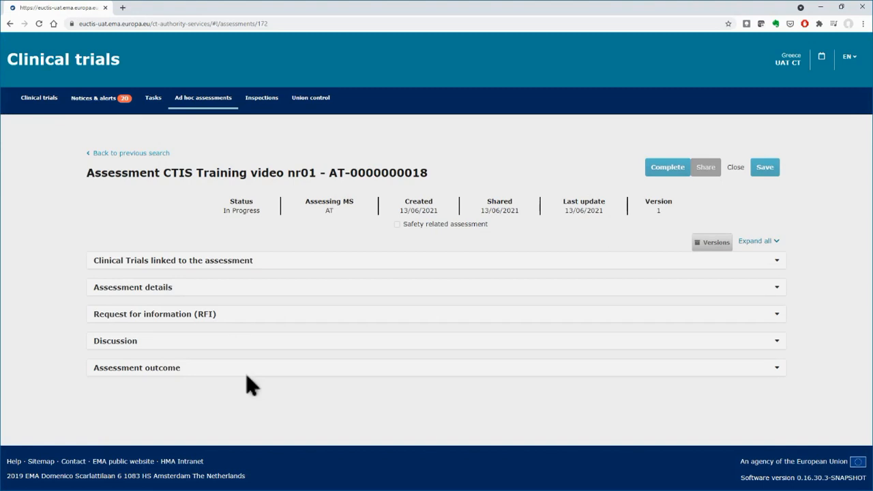
click(777, 266)
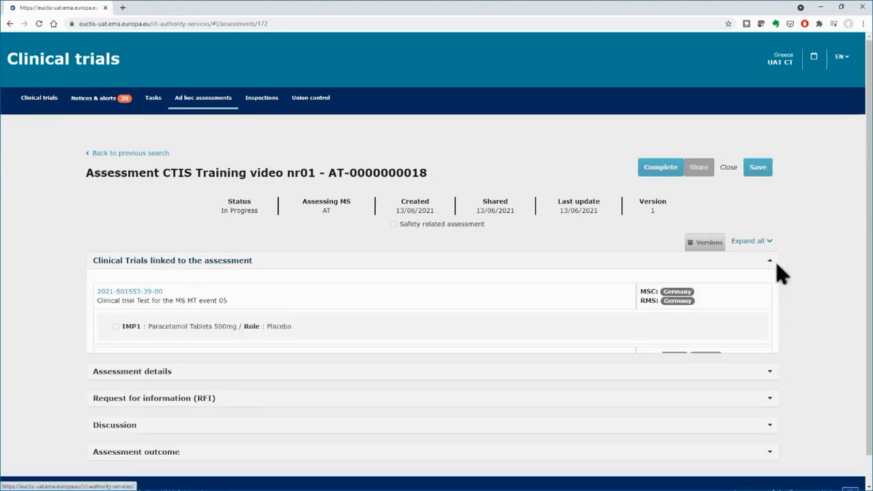